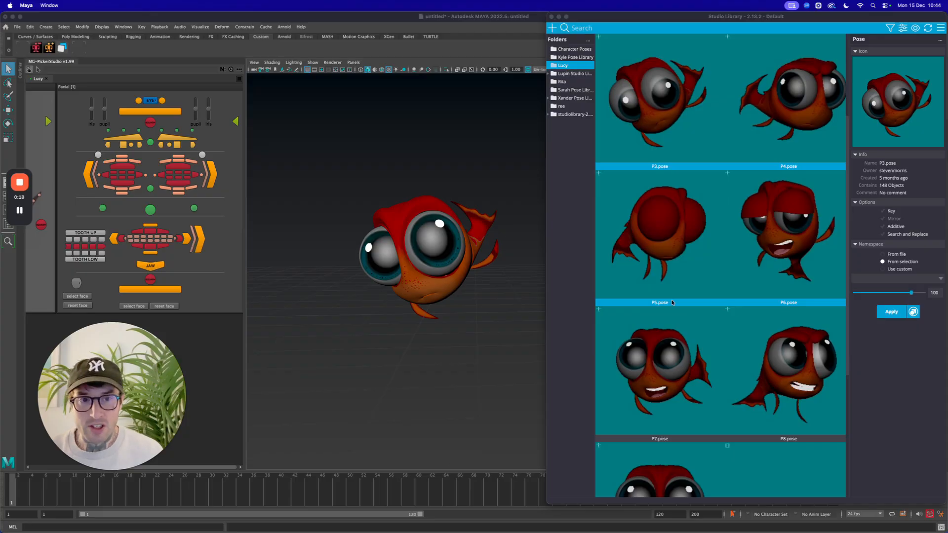
pyautogui.scroll(-3, 717, 301)
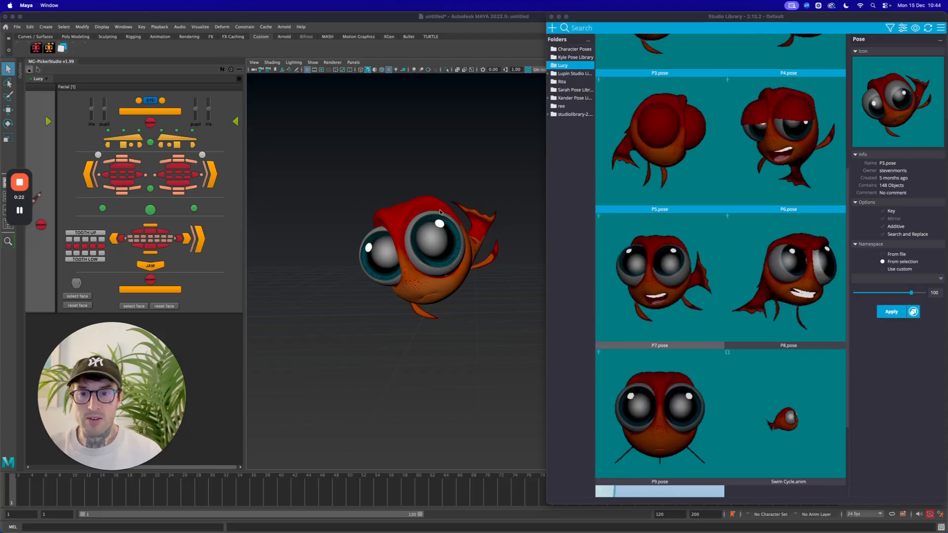
pyautogui.scroll(8, 686, 156)
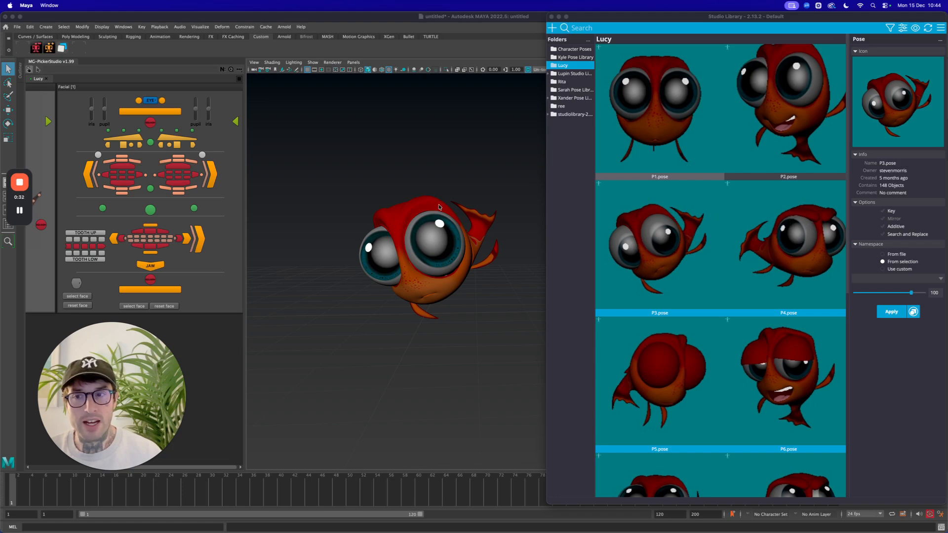
# - Try to select the brow and eyelid controls in the facial picker
pyautogui.click(98, 131)
pyautogui.moveTo(95, 129); pyautogui.dragTo(228, 192)
pyautogui.moveTo(74, 136); pyautogui.dragTo(234, 199)
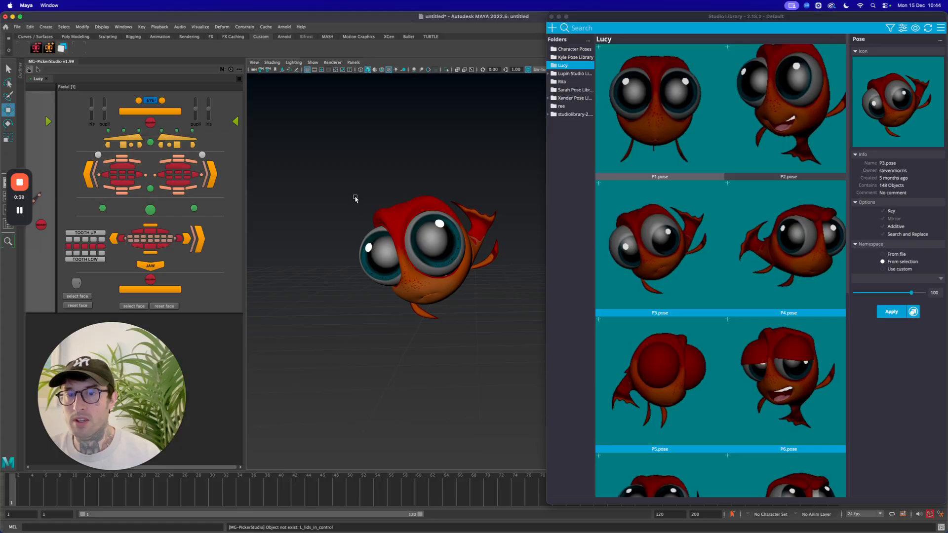
# - Show the rig controls, select one on the fish's head, and set the picker namespace to Lucy from that selection
pyautogui.hotkey('alt', '1')
pyautogui.moveTo(353, 165); pyautogui.dragTo(409, 194)
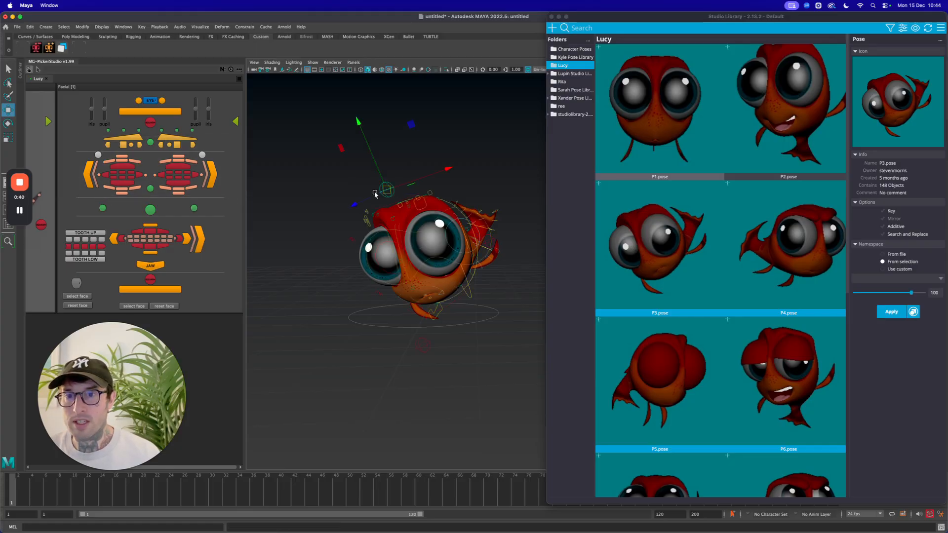
pyautogui.click(48, 121)
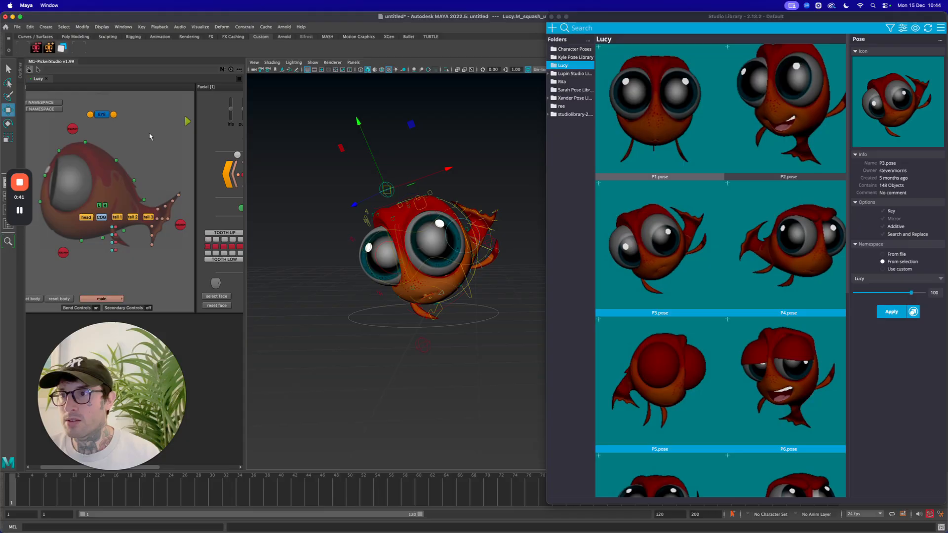
pyautogui.click(67, 109)
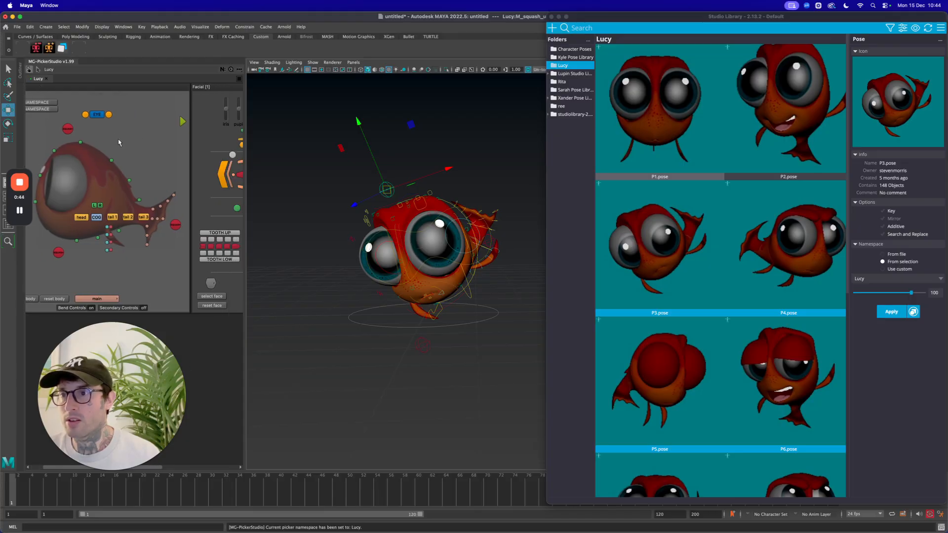
# - Select all brow and eyelid controls in the facial picker, hide the rig controls, and blend in the P4 pose at 38%
pyautogui.moveTo(68, 132); pyautogui.dragTo(231, 201)
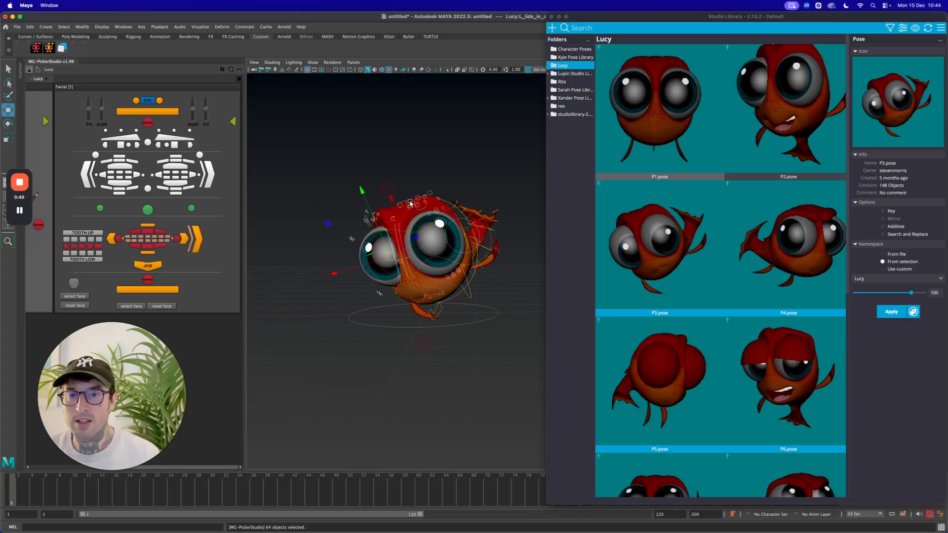
pyautogui.hotkey('alt', '1')
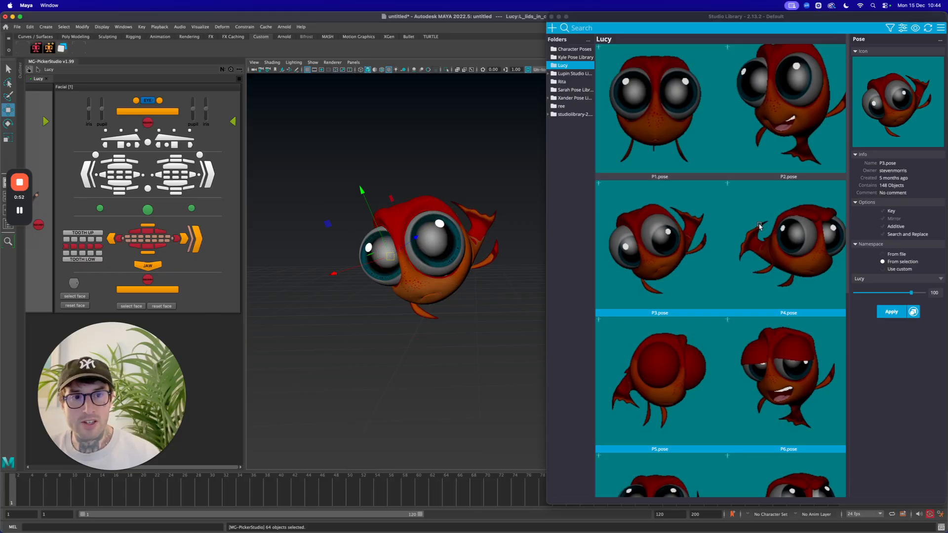
pyautogui.moveTo(760, 225); pyautogui.dragTo(784, 211, button='middle')
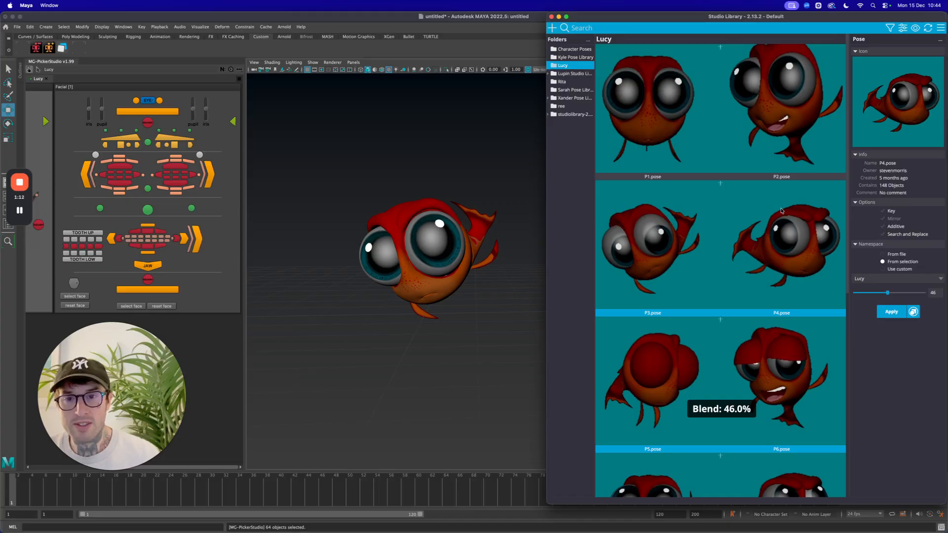
pyautogui.moveTo(781, 210)
pyautogui.mouseDown(button='middle')
pyautogui.moveTo(797, 215)
pyautogui.moveTo(776, 215)
pyautogui.mouseUp(button='middle')
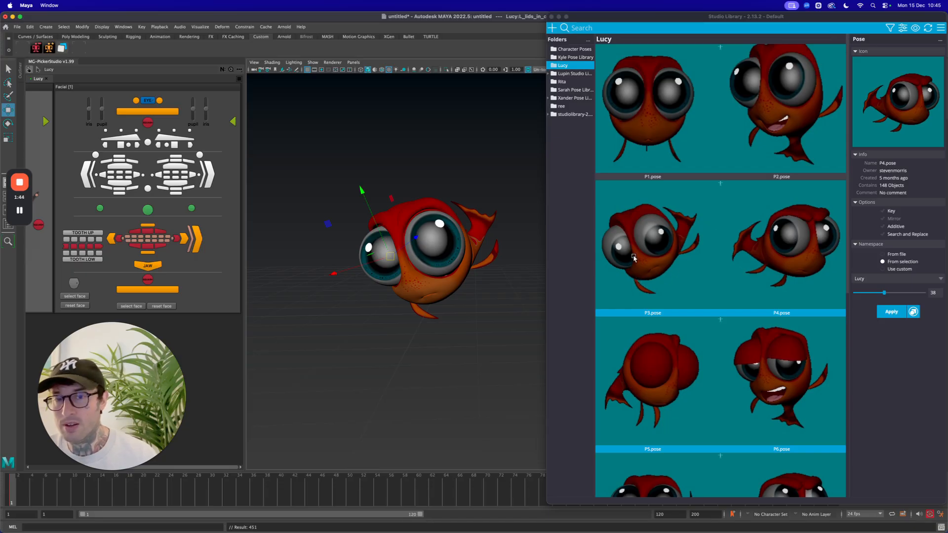
# - Select all lip, teeth and jaw controls in the facial picker and add the lower head control to the selection
pyautogui.scroll(-2, 770, 187)
pyautogui.scroll(-3, 771, 188)
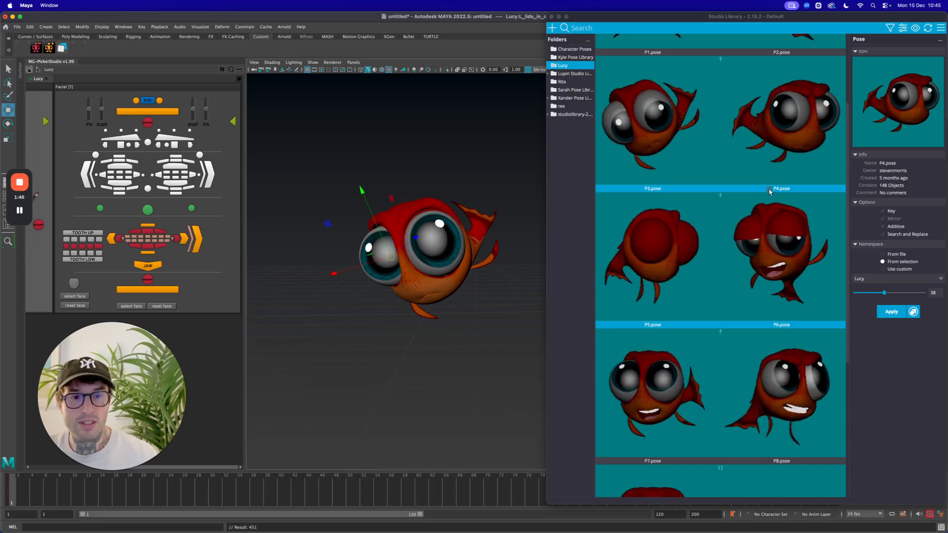
pyautogui.scroll(-3, 750, 259)
pyautogui.scroll(3, 749, 262)
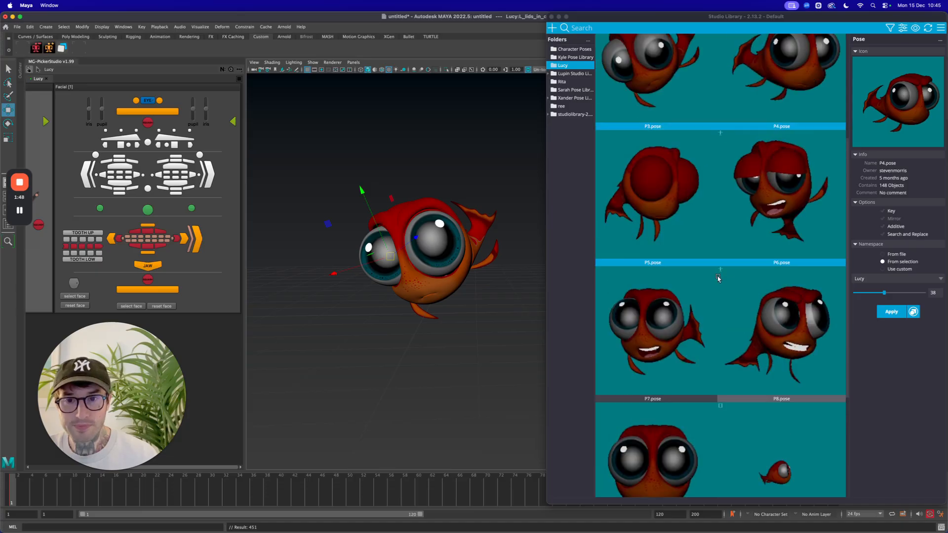
pyautogui.scroll(-4, 736, 274)
pyautogui.scroll(4, 725, 287)
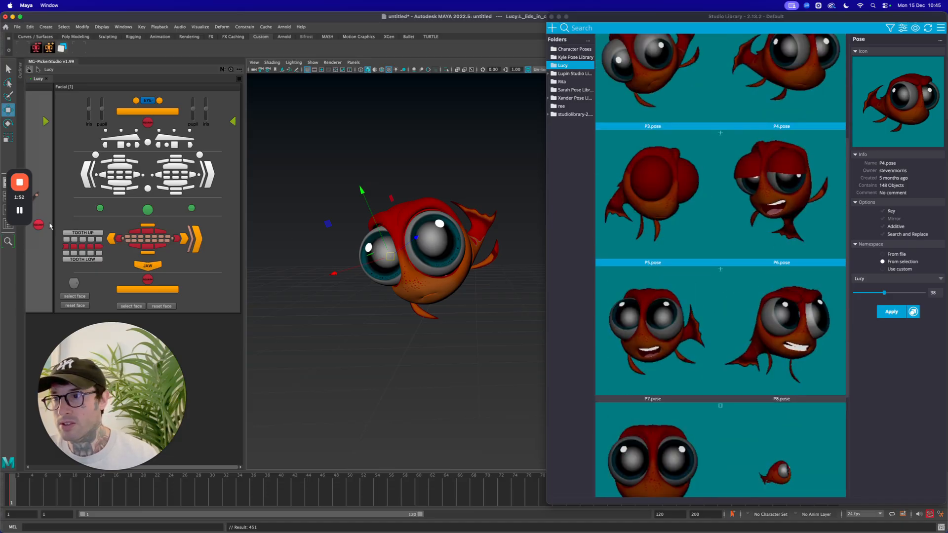
pyautogui.moveTo(62, 219); pyautogui.dragTo(224, 280)
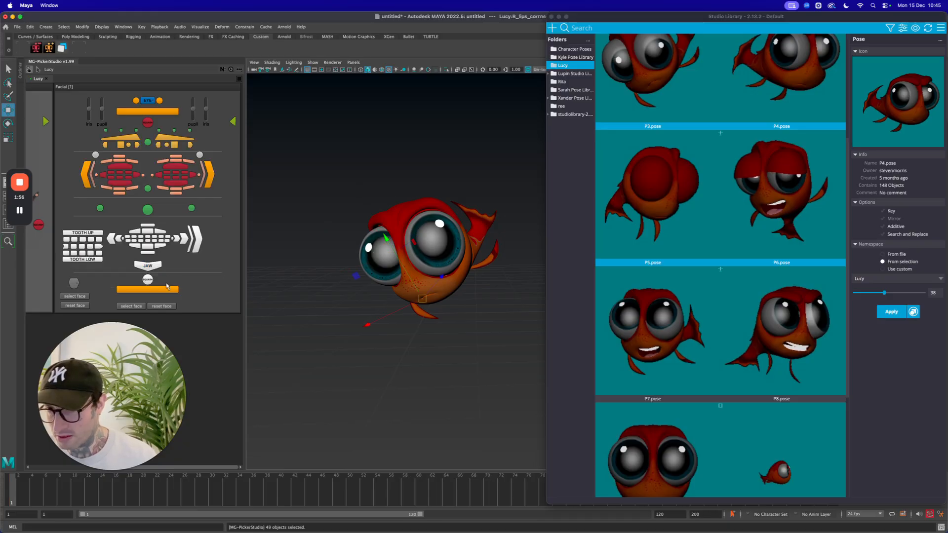
pyautogui.keyDown('shift'); pyautogui.click(167, 286); pyautogui.keyUp('shift')
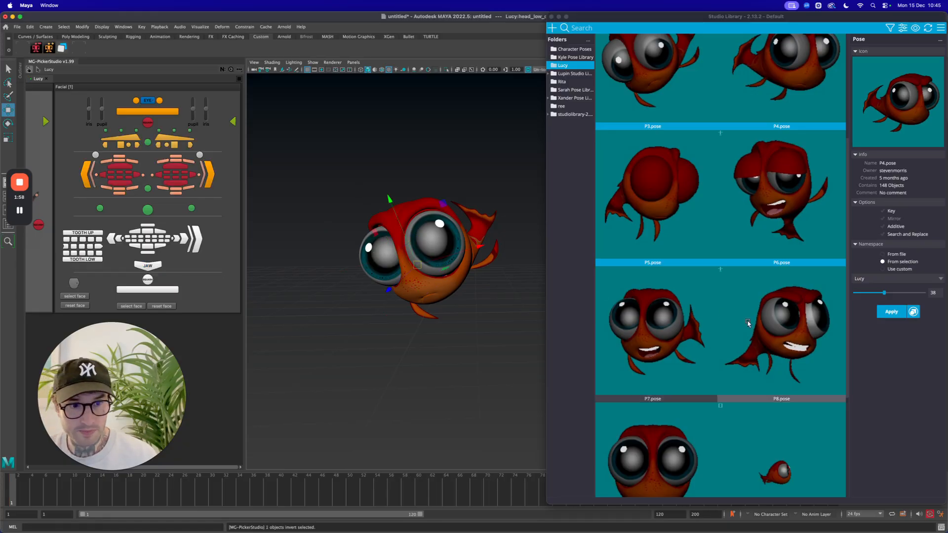
# - Blend the mouth controls toward the P6 pose at 44% and toward the P7 pose at 84%
pyautogui.click(763, 205)
pyautogui.moveTo(764, 206); pyautogui.dragTo(814, 208, button='middle')
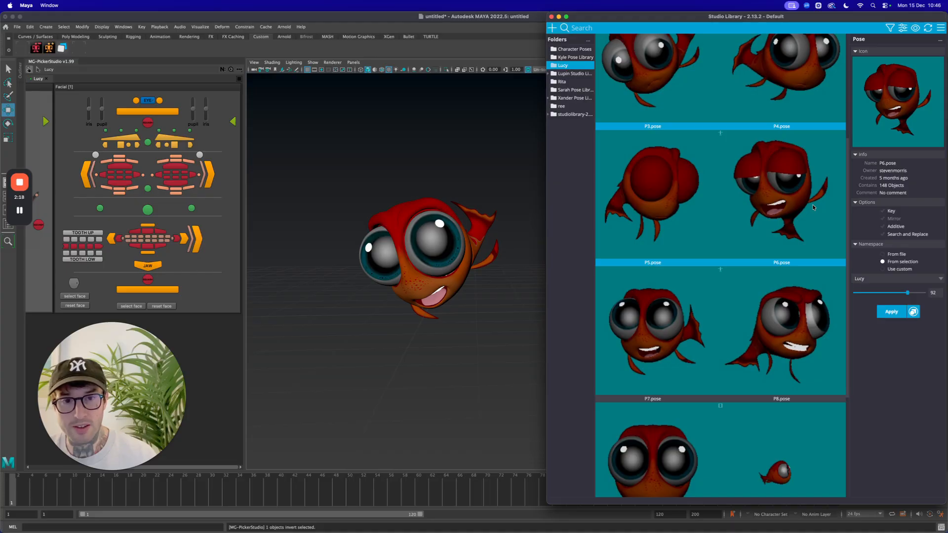
pyautogui.moveTo(814, 208); pyautogui.dragTo(787, 209, button='middle')
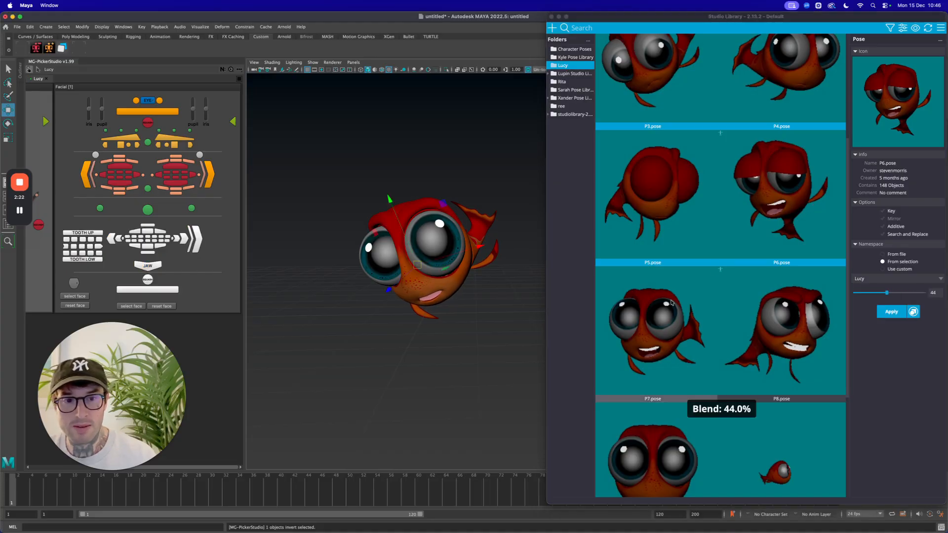
pyautogui.moveTo(654, 319); pyautogui.dragTo(702, 318, button='middle')
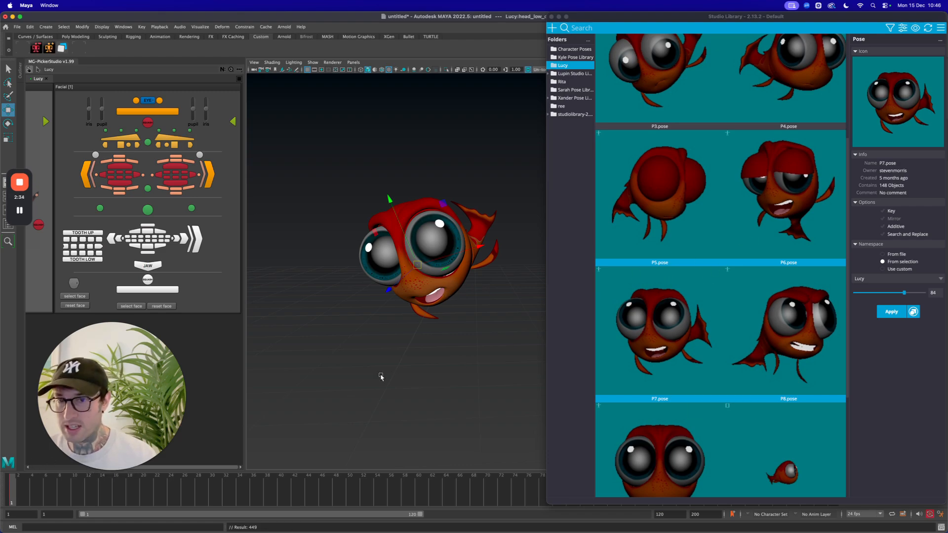
# - Adjust the middle upper teeth control in the viewport and undo the last change
pyautogui.click(99, 256)
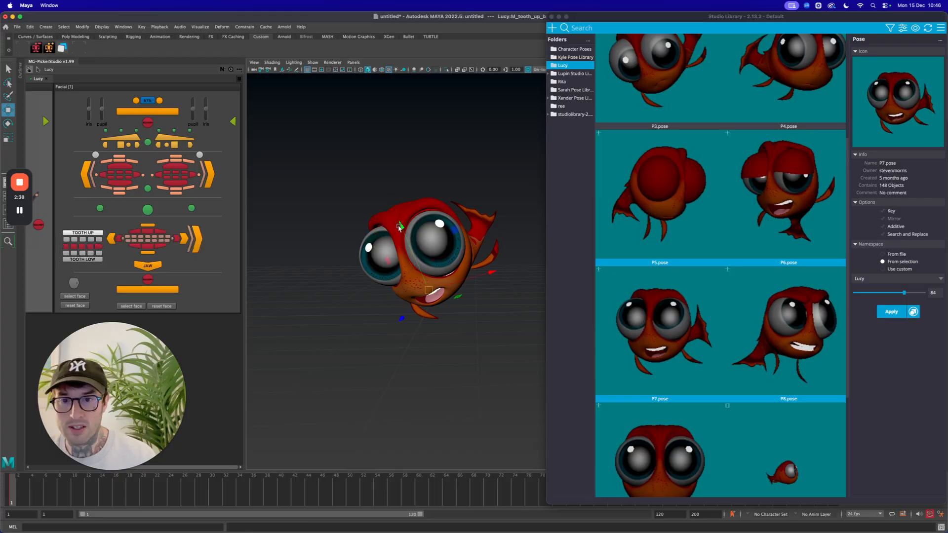
pyautogui.click(402, 225)
pyautogui.press('super+z')
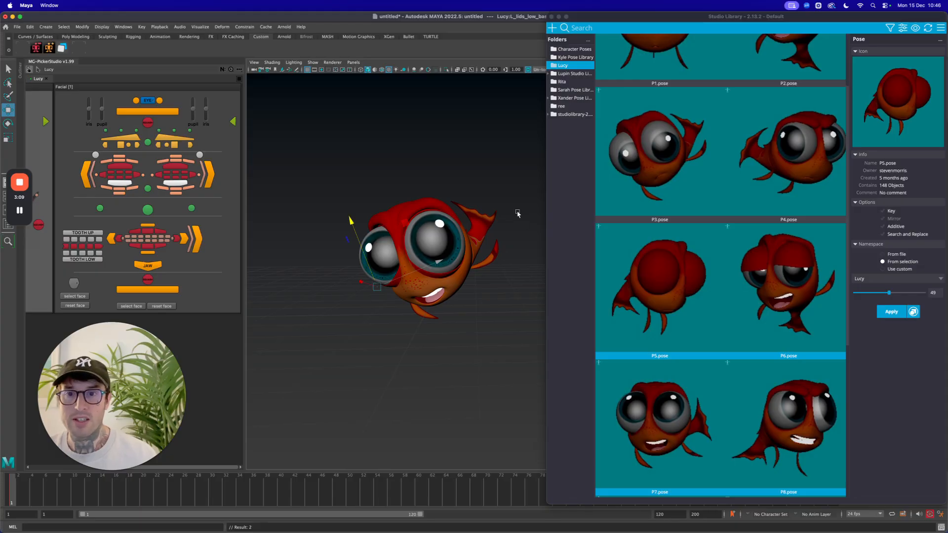
# - Select the brow and eyelid controls and blend in the P6 pose, taking the brows to 135%, and clear the selection
pyautogui.scroll(2, 730, 221)
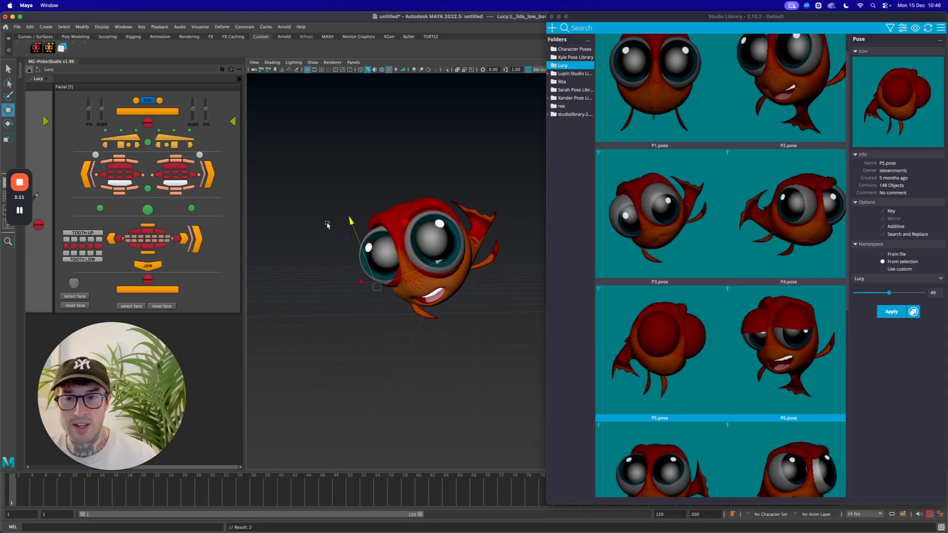
pyautogui.moveTo(83, 141); pyautogui.dragTo(208, 148)
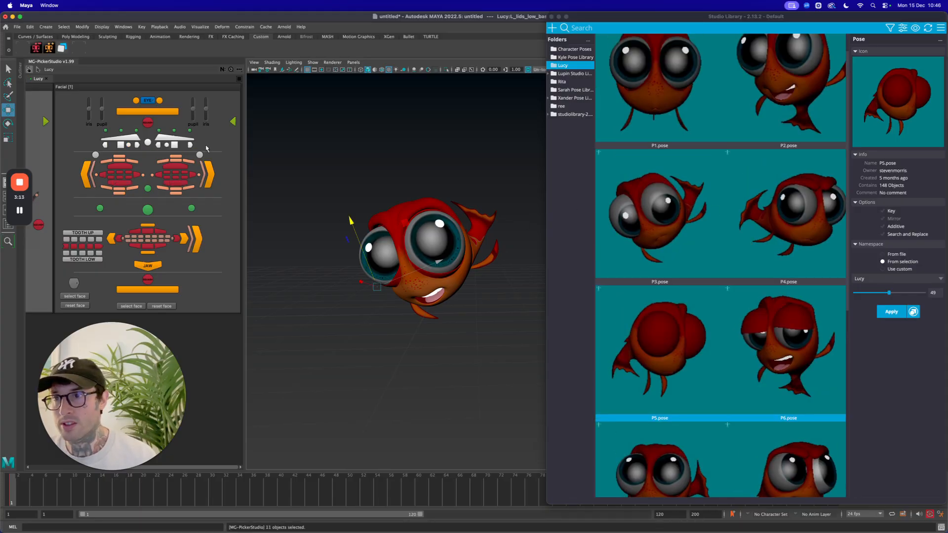
pyautogui.moveTo(84, 130); pyautogui.dragTo(232, 197)
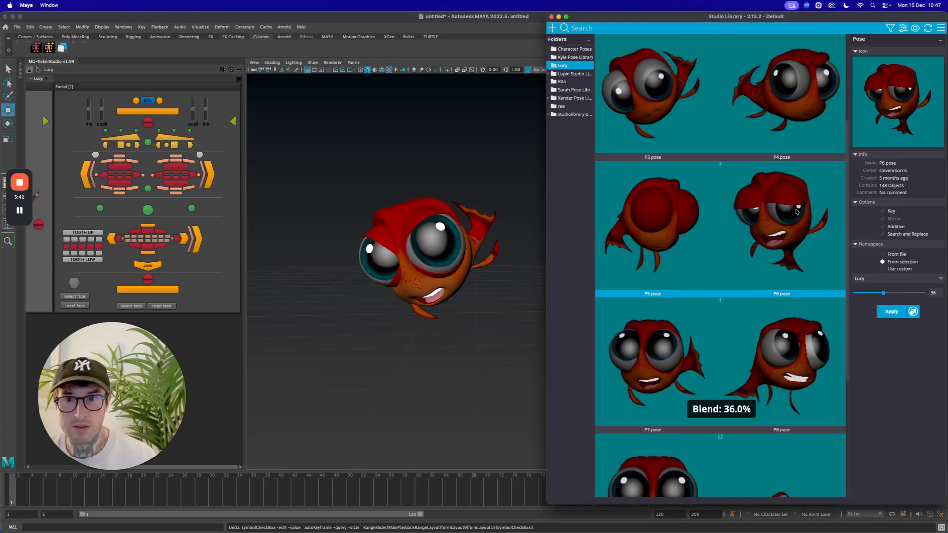
pyautogui.moveTo(785, 217); pyautogui.dragTo(805, 217, button='middle')
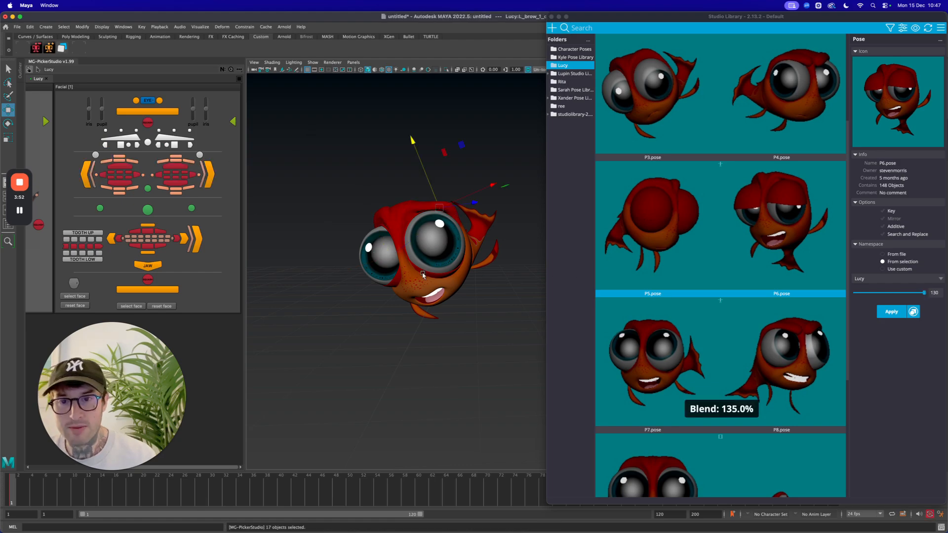
pyautogui.click(372, 170)
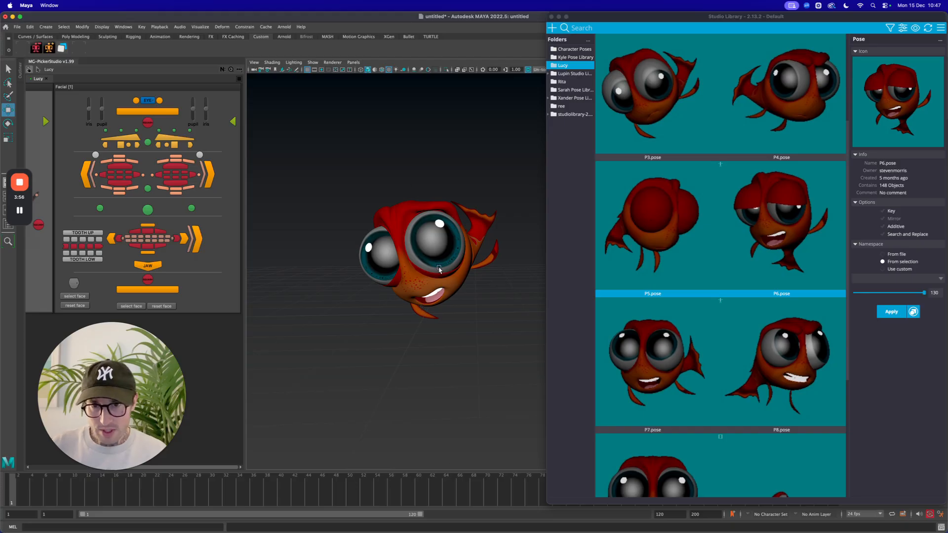
pyautogui.scroll(2, 751, 237)
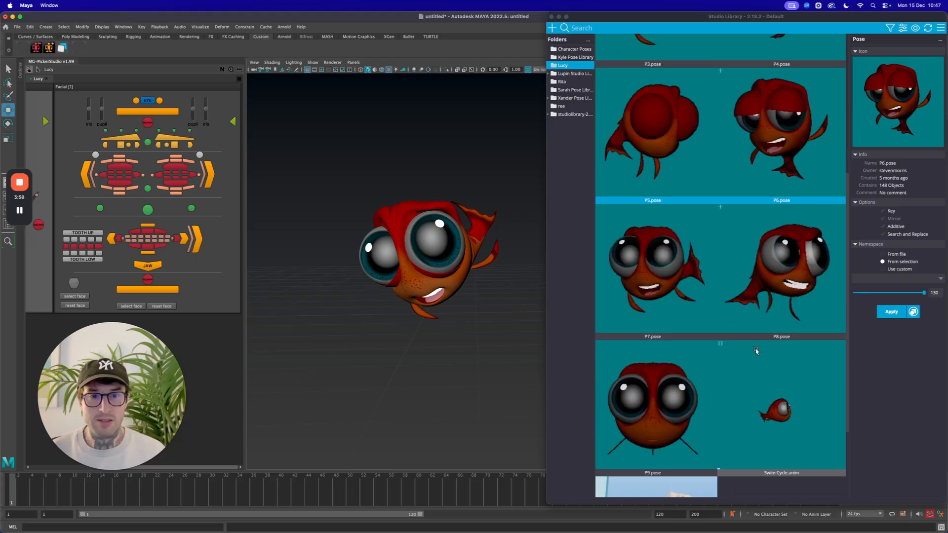
pyautogui.scroll(-1, 716, 182)
pyautogui.scroll(2, 717, 181)
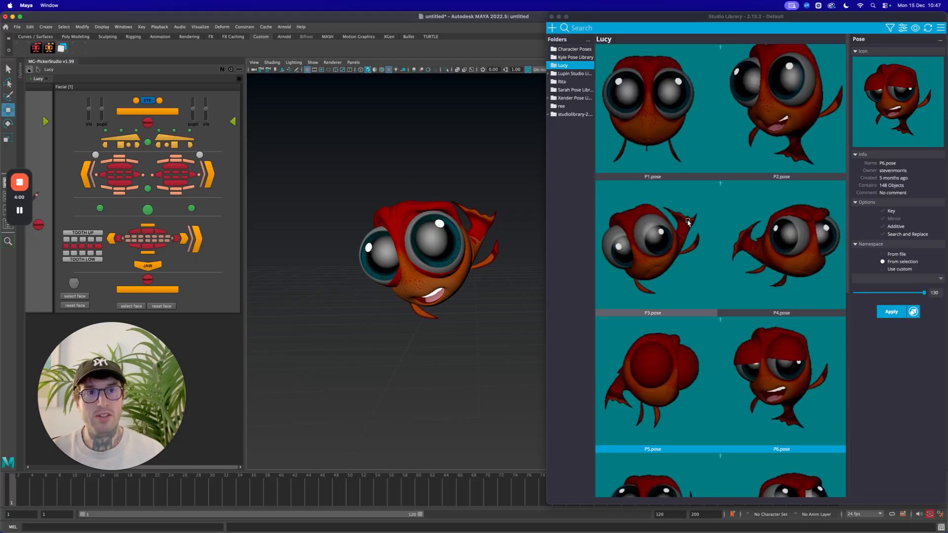